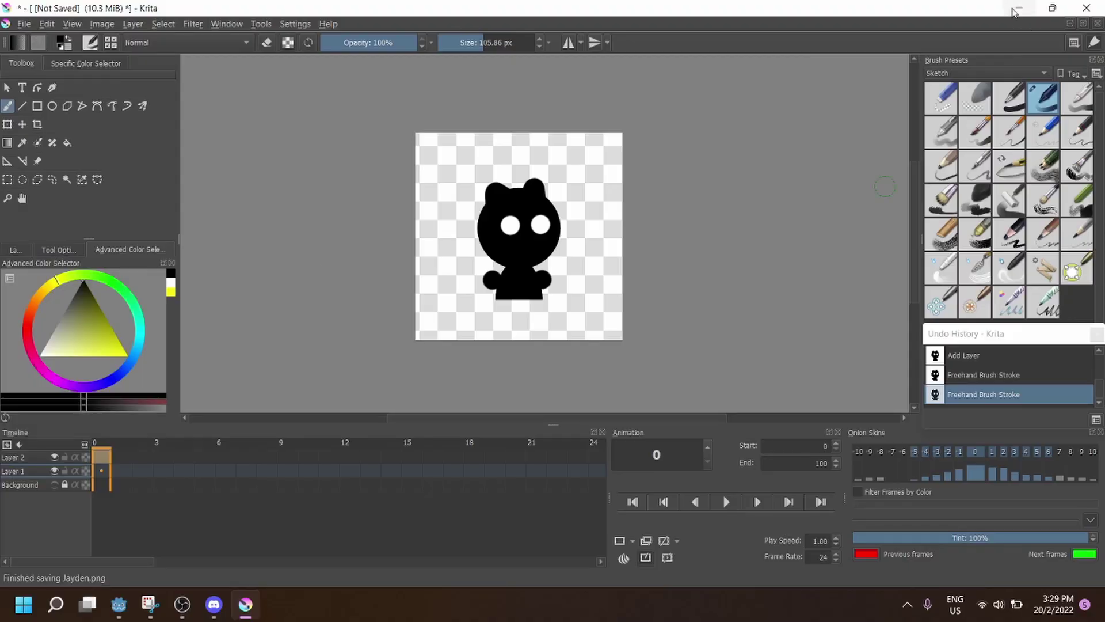
# Minimise Krita and the OBS recorder to bring the Godot editor into view
pyautogui.click(1020, 10)
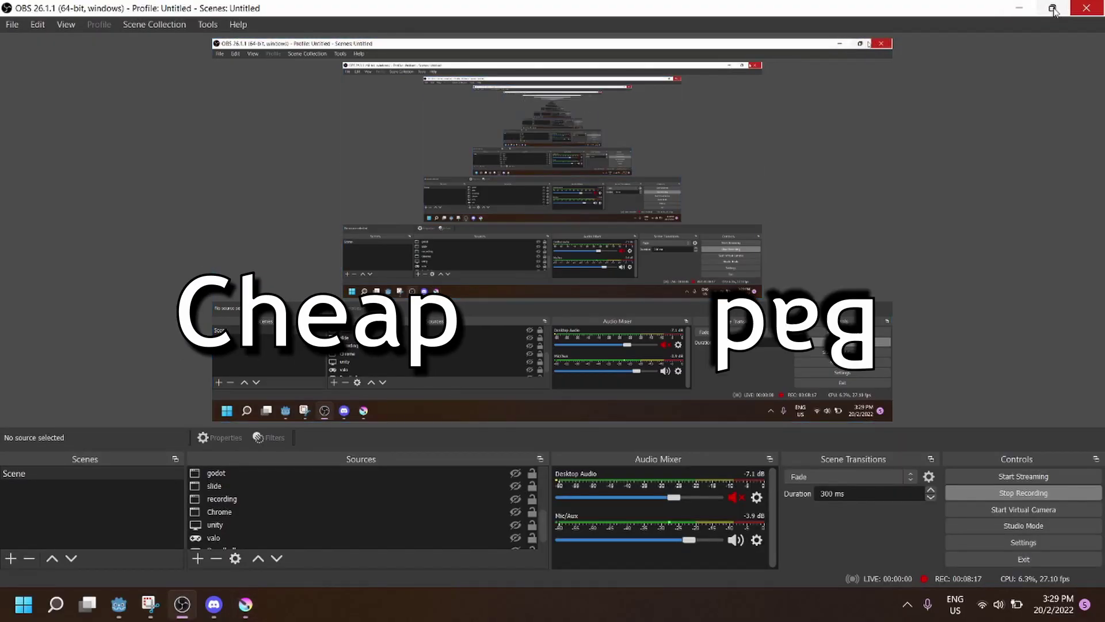
pyautogui.click(1016, 11)
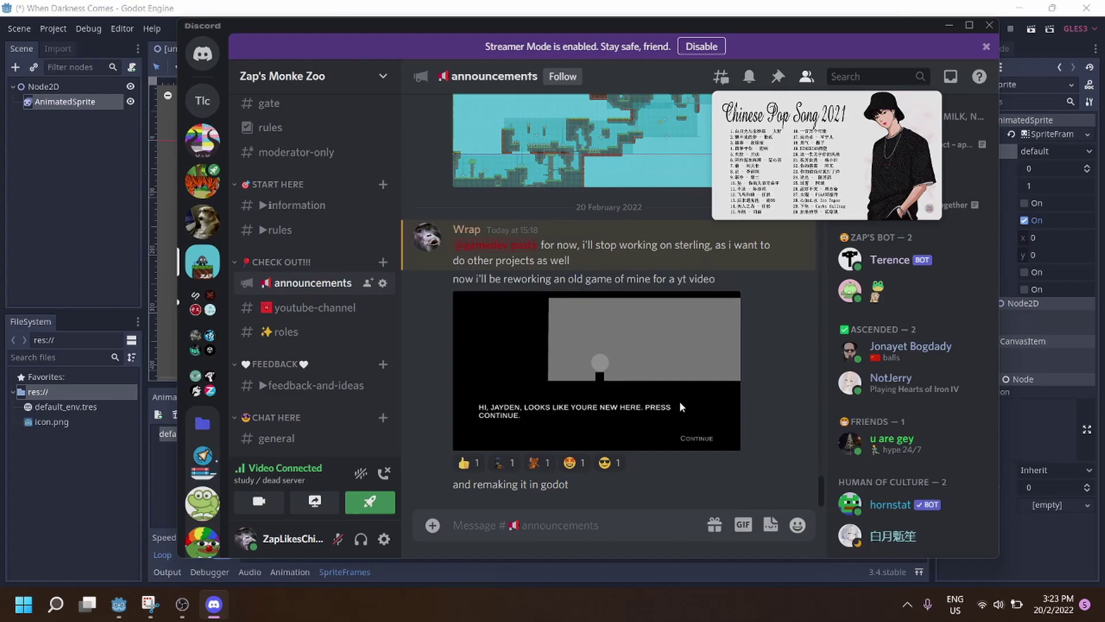
# Enlarge the shared chat image and advance the Unity tutorial dialogue two lines
pyautogui.click(679, 401)
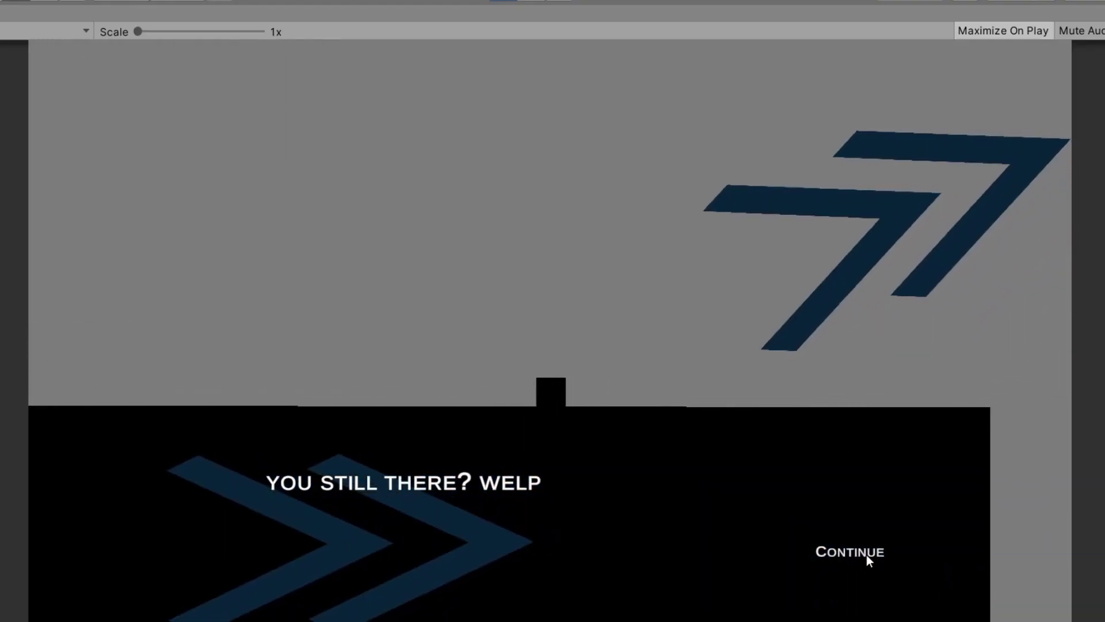
pyautogui.click(866, 558)
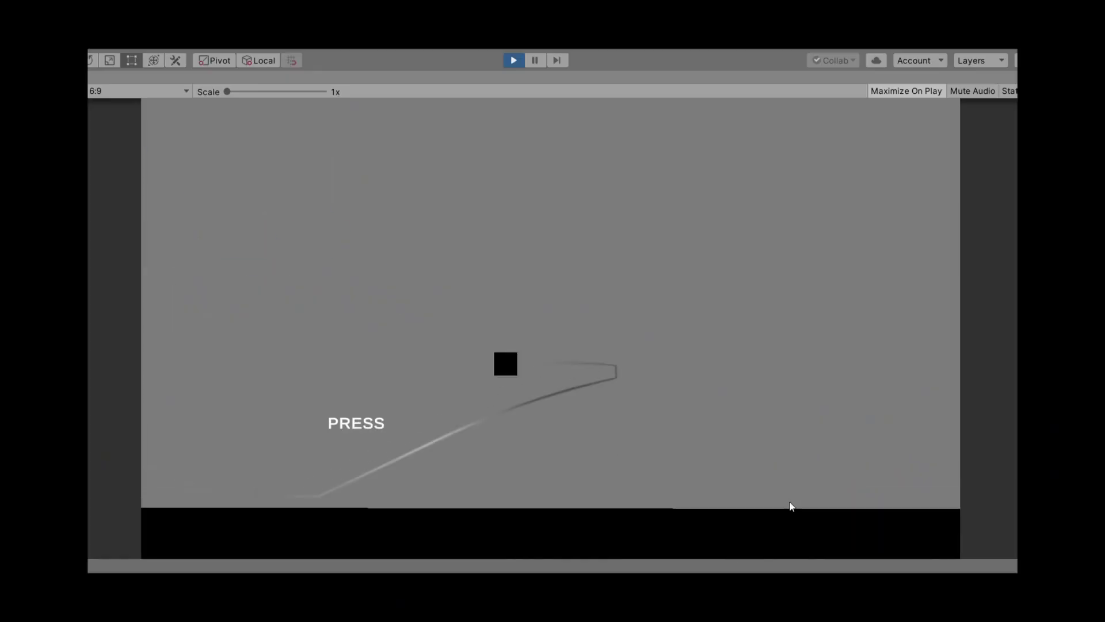
pyautogui.click(867, 557)
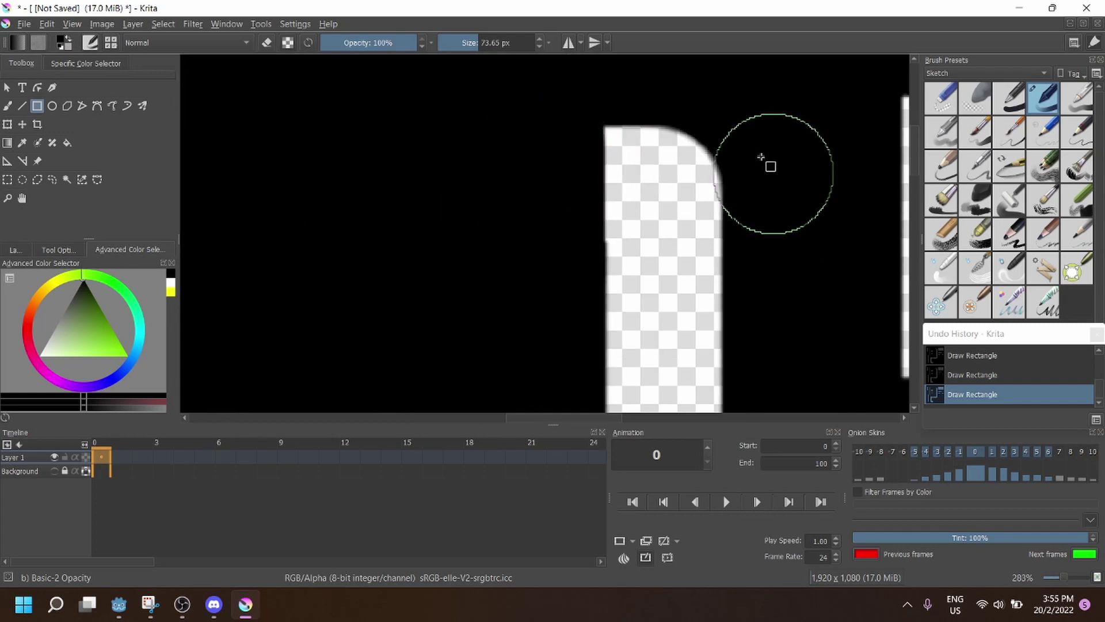
pyautogui.scroll(-10, 761, 157)
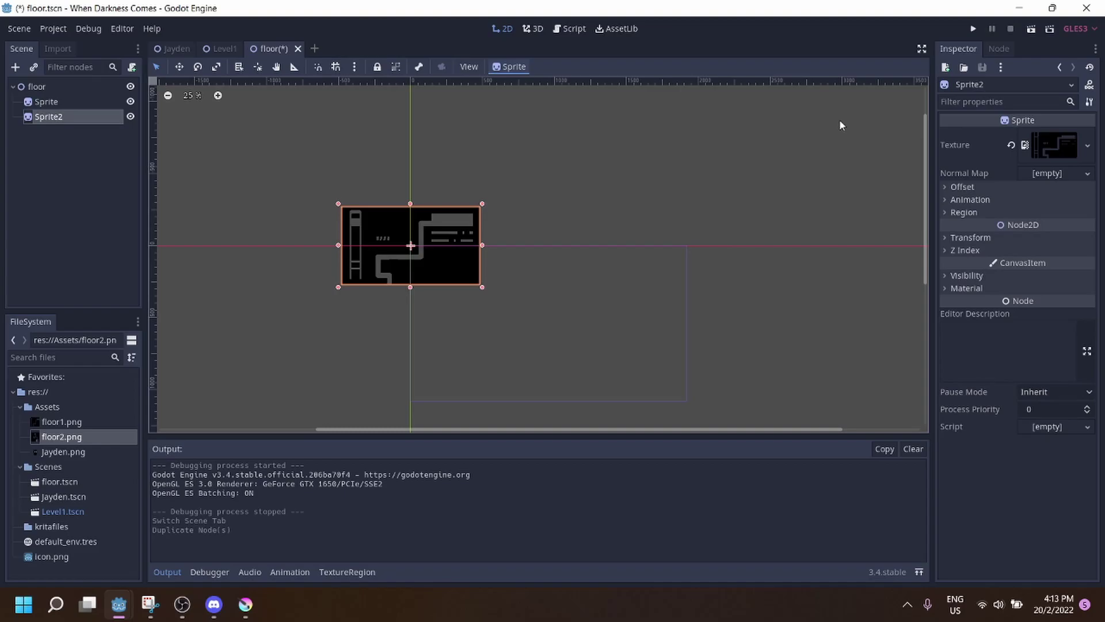
# Switch to the When Darkness Comes project window from the taskbar
pyautogui.scroll(5, 526, 229)
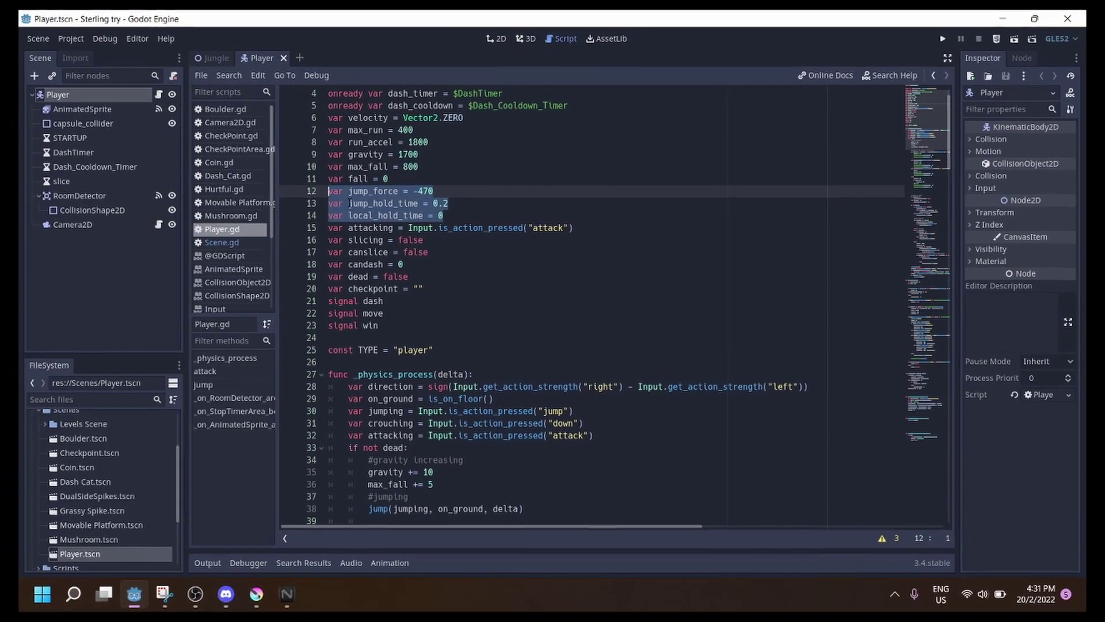
pyautogui.moveTo(140, 589)
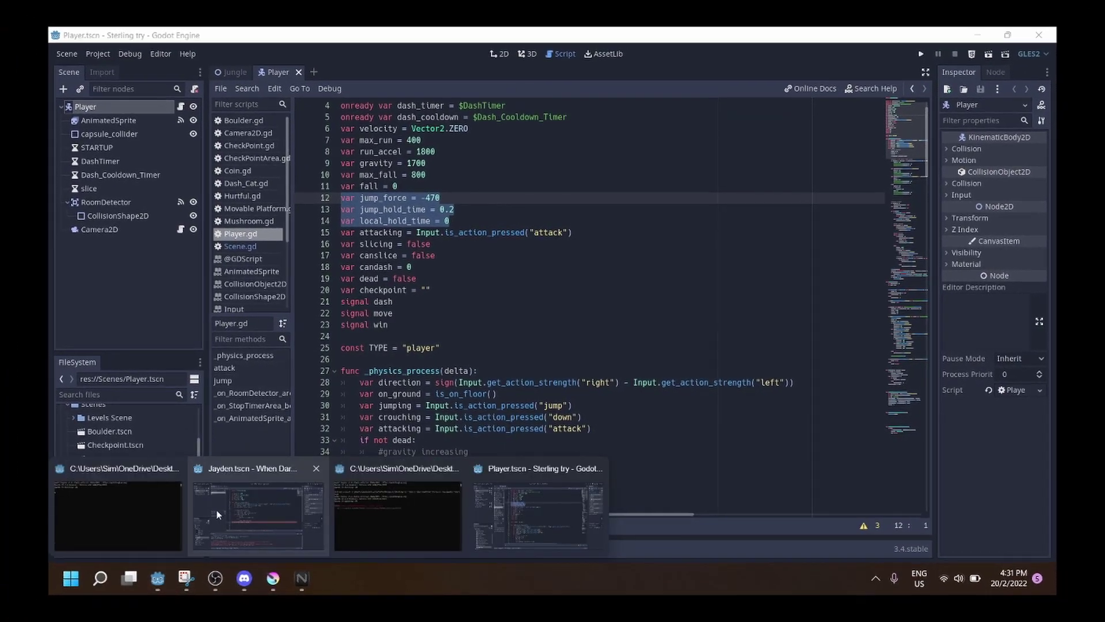
pyautogui.click(308, 506)
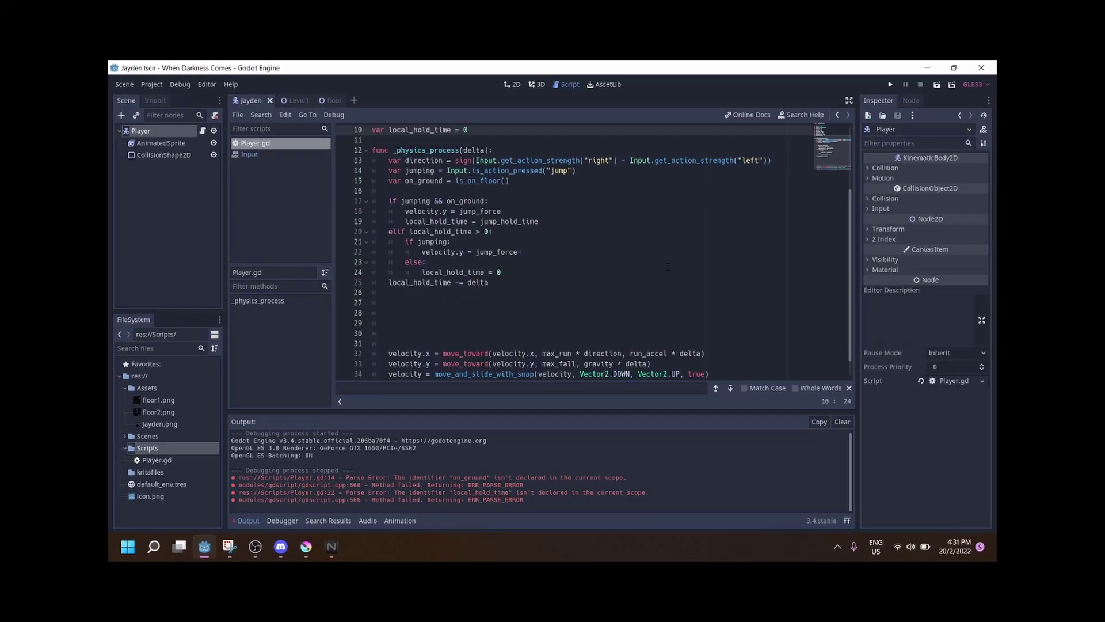
# Run the game and make the cat move right and jump
pyautogui.click(884, 89)
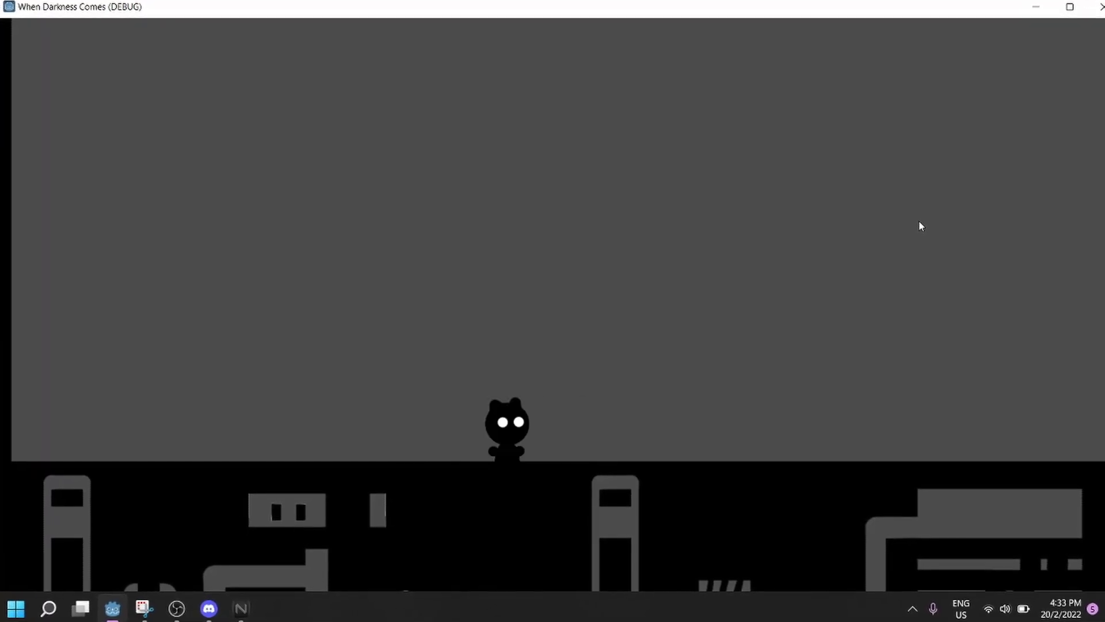
pyautogui.press('Right')
pyautogui.press('space')
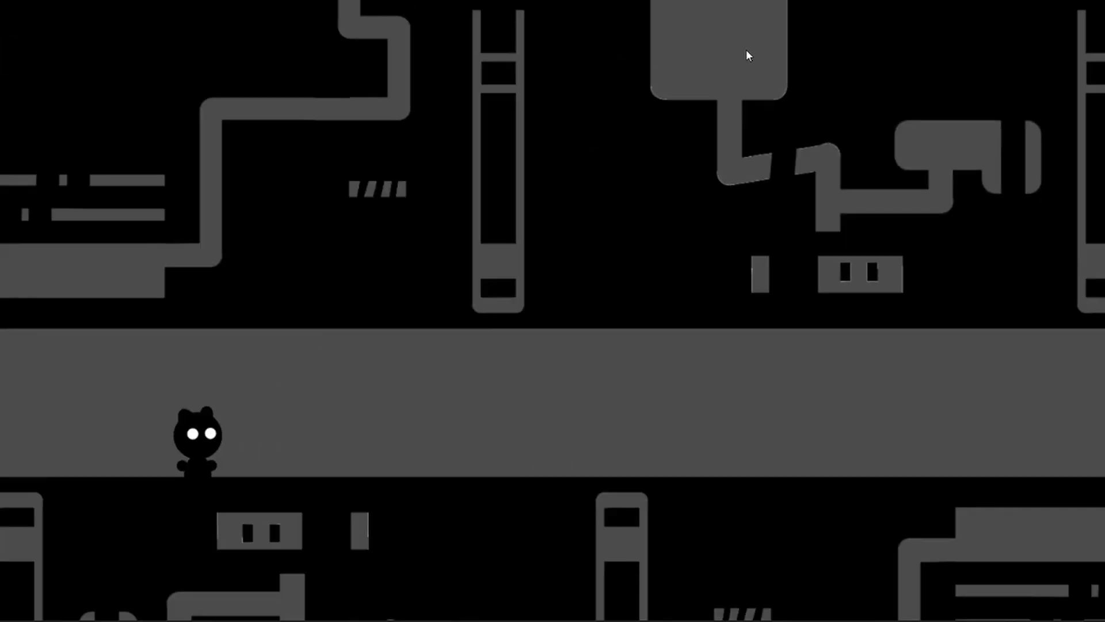
# Stop the game, drag floor3 down and left, then undo the move
pyautogui.press('F8')
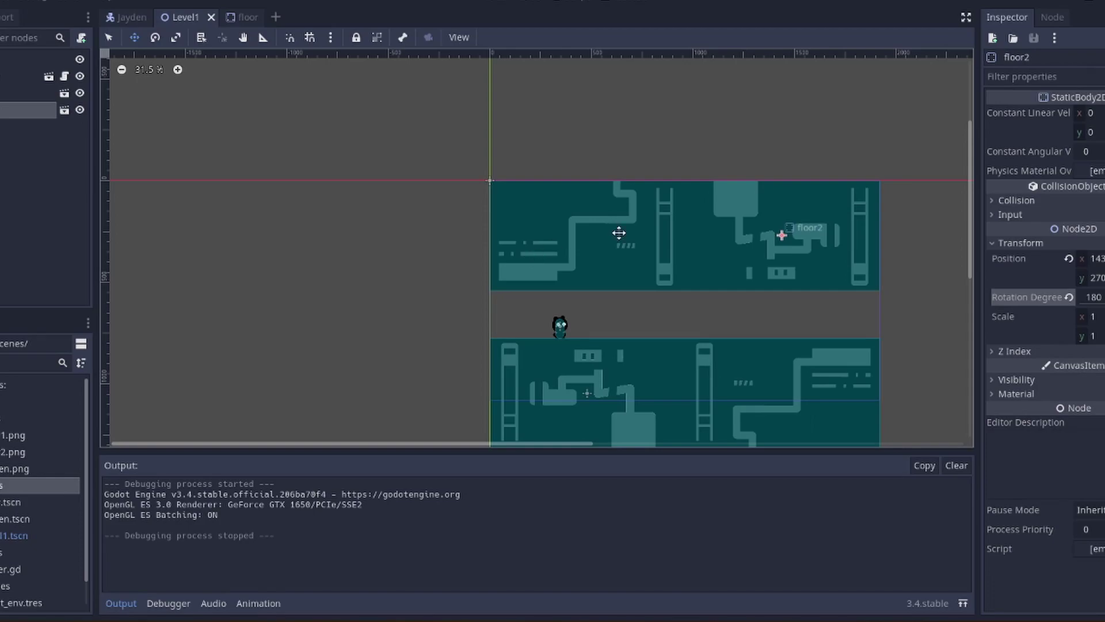
pyautogui.moveTo(621, 255); pyautogui.dragTo(382, 382)
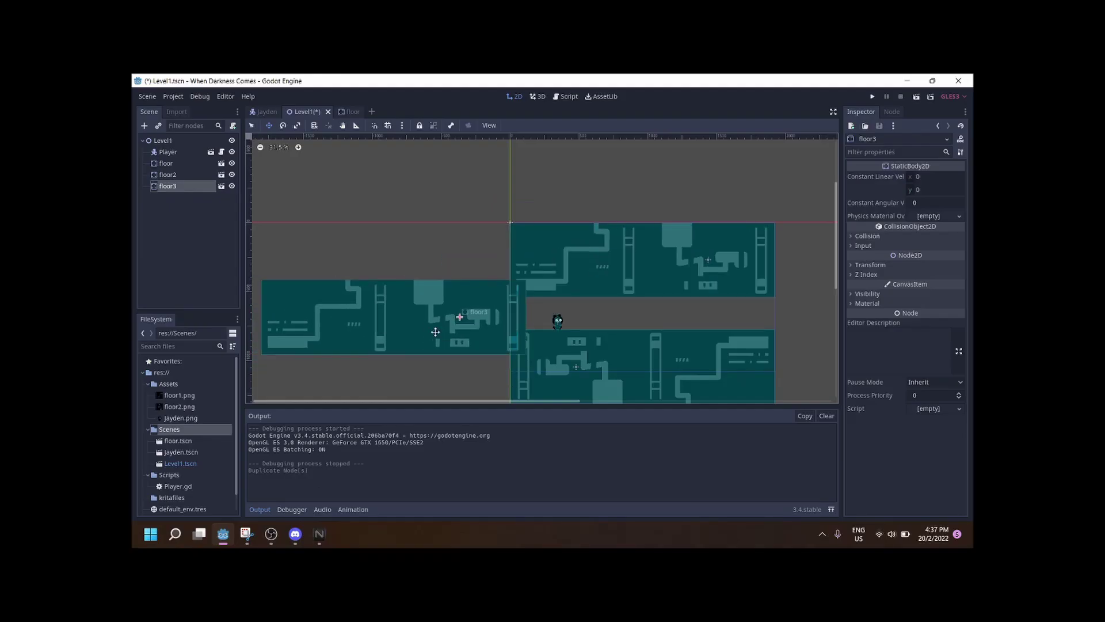
pyautogui.hotkey('ctrl', 'z')
pyautogui.scroll(-3, 438, 325)
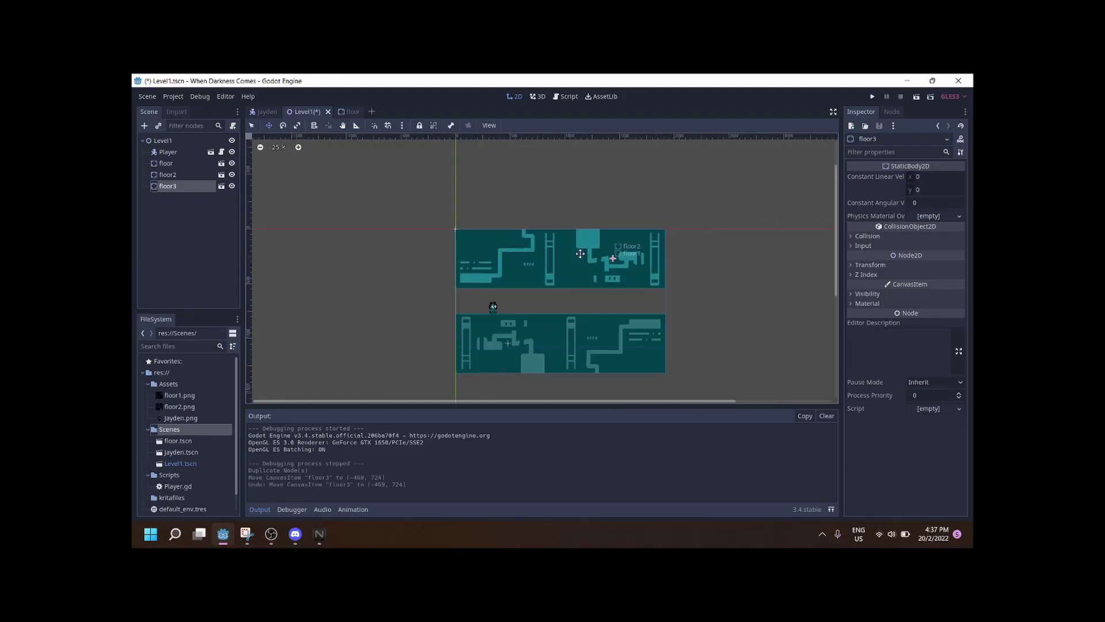
# Rerun the level and walk the cat right and back left along the floor
pyautogui.press('F5')
pyautogui.press('Right')
pyautogui.press('Left')
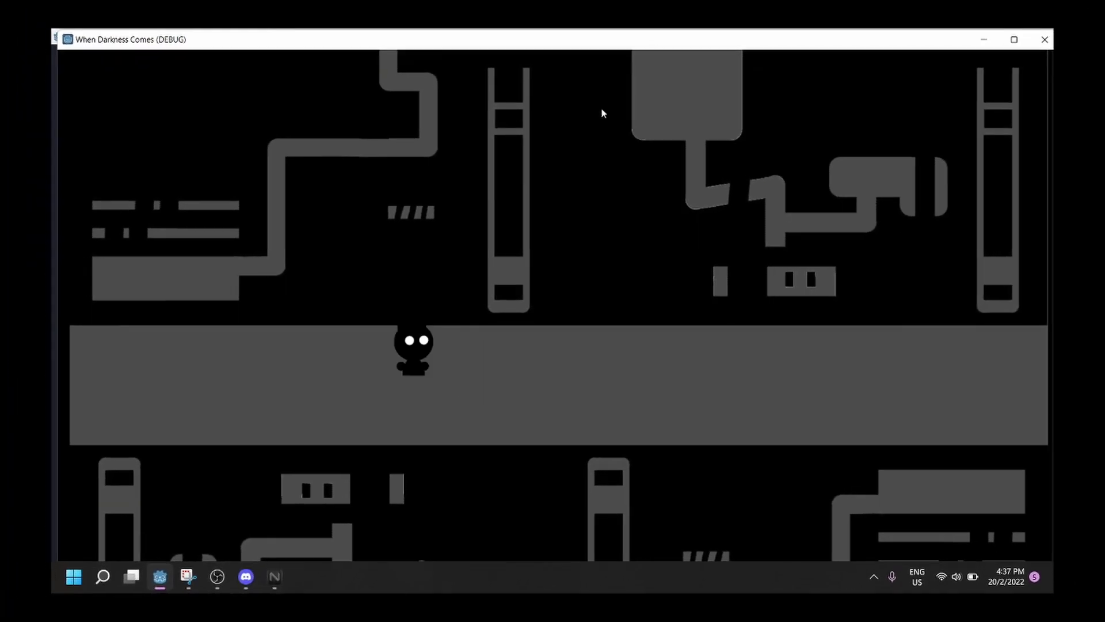
pyautogui.press('Left')
pyautogui.press('Down')
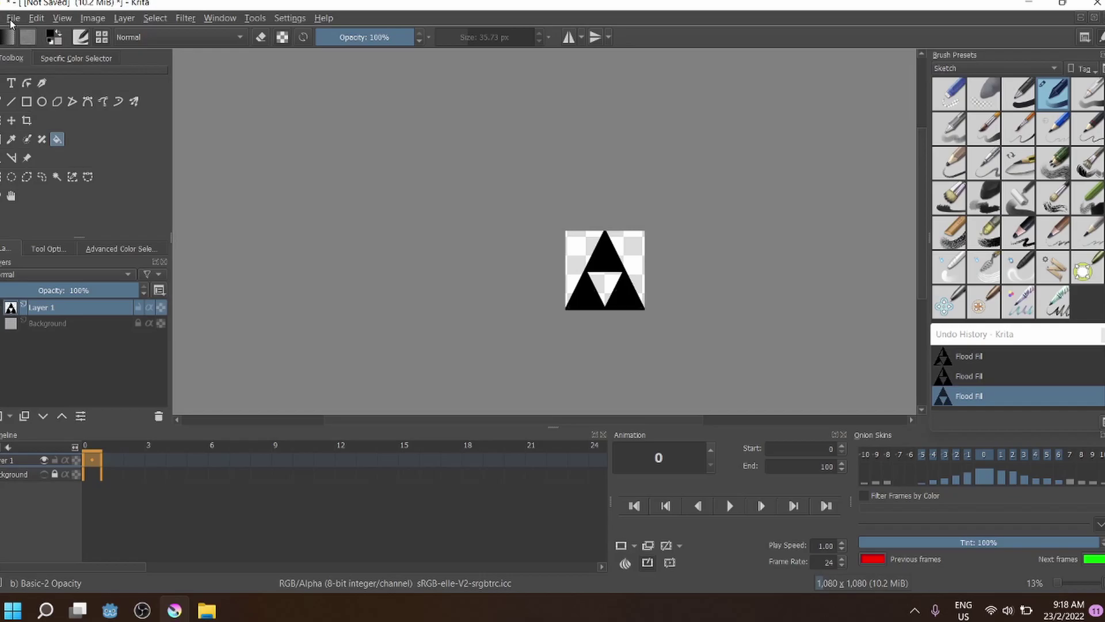
# Export the spike drawing from Krita as a PNG image
pyautogui.click(13, 17)
pyautogui.click(44, 151)
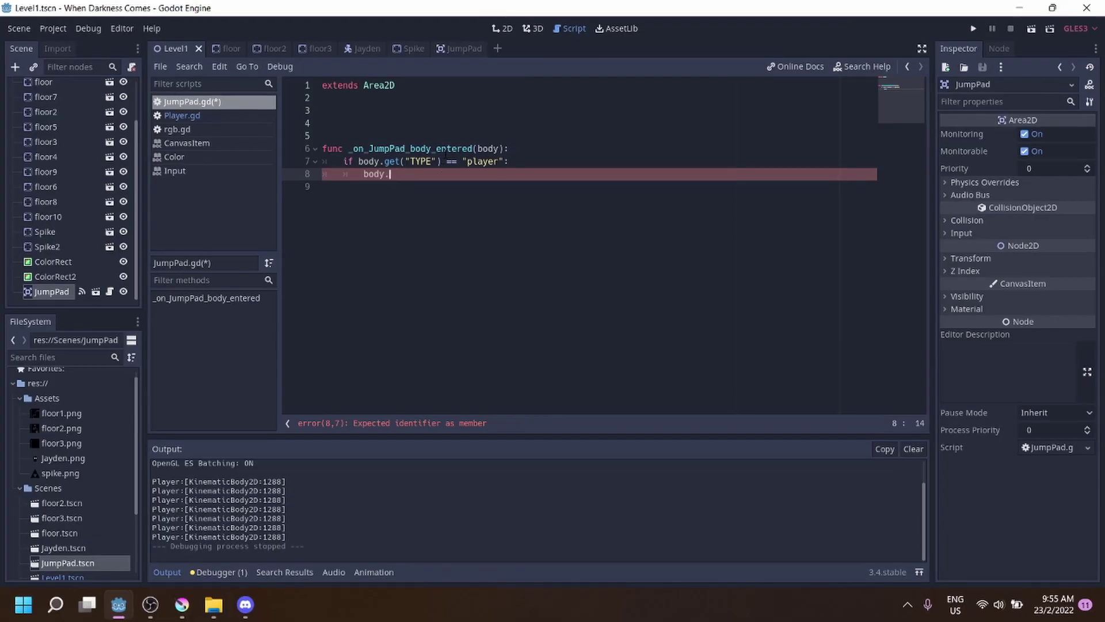
# Set body.velocity.x to -1000 in JumpPad.gd and walk the cat to the yellow goal line
pyautogui.write('100-1000')
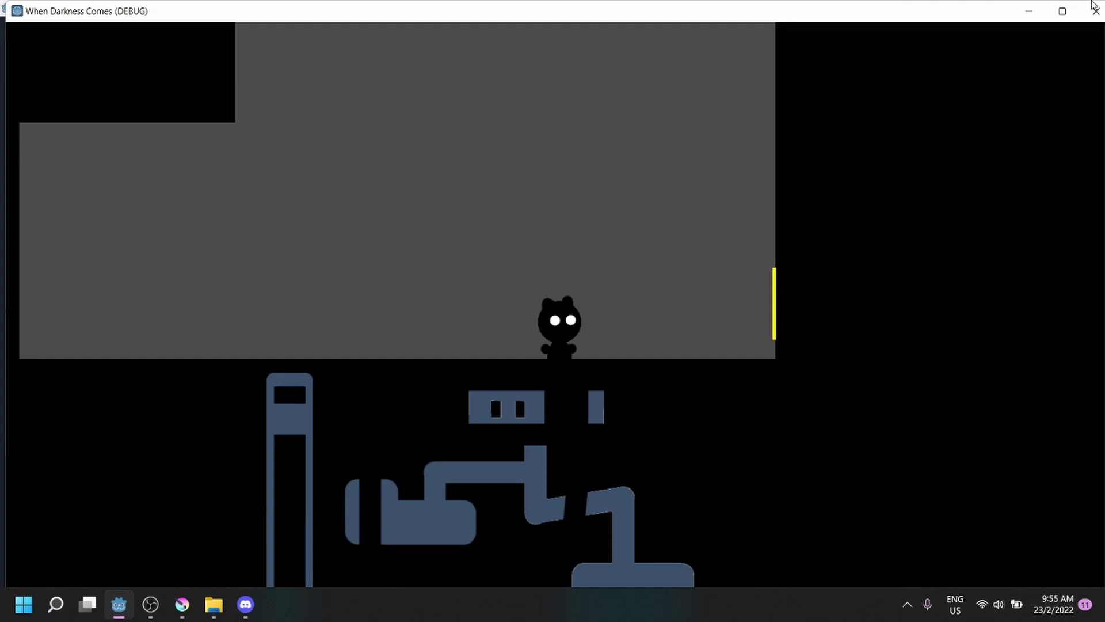
pyautogui.press('Right')
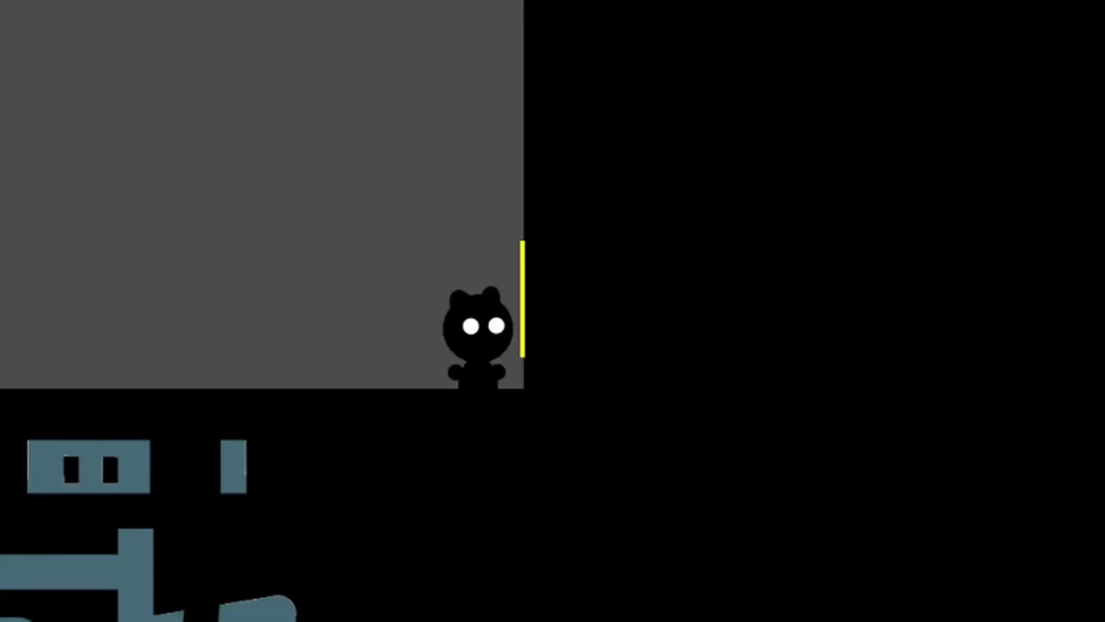
pyautogui.press('Right')
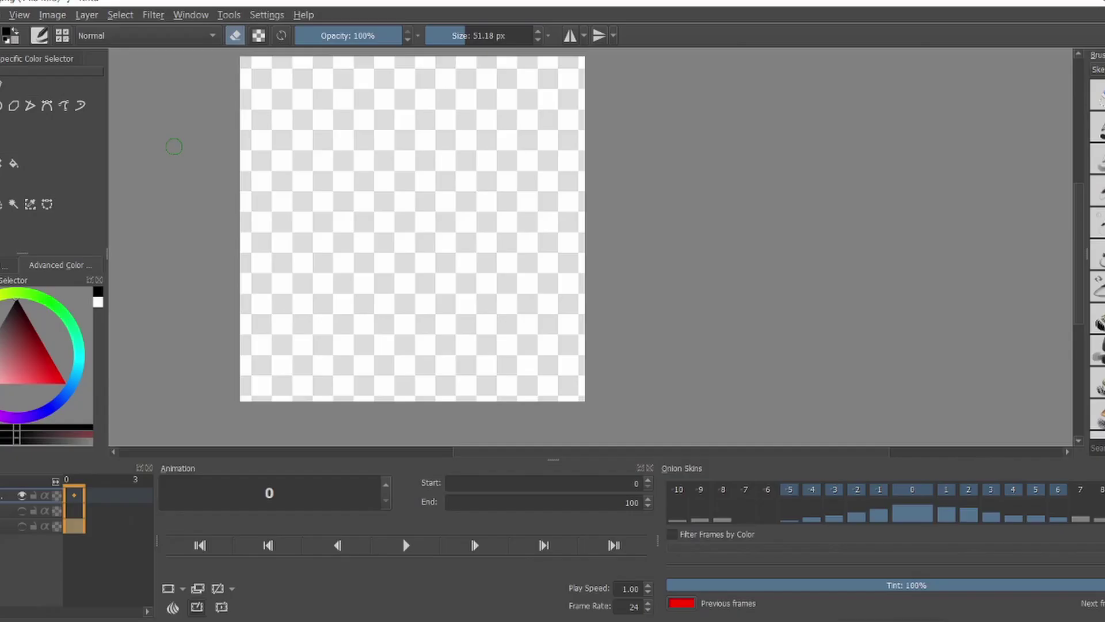
# Draw a framed signpost with grass at its pole and fill the spike's red interior white
pyautogui.moveTo(234, 276)
pyautogui.mouseDown()
pyautogui.moveTo(518, 320)
pyautogui.moveTo(407, 309)
pyautogui.mouseUp()
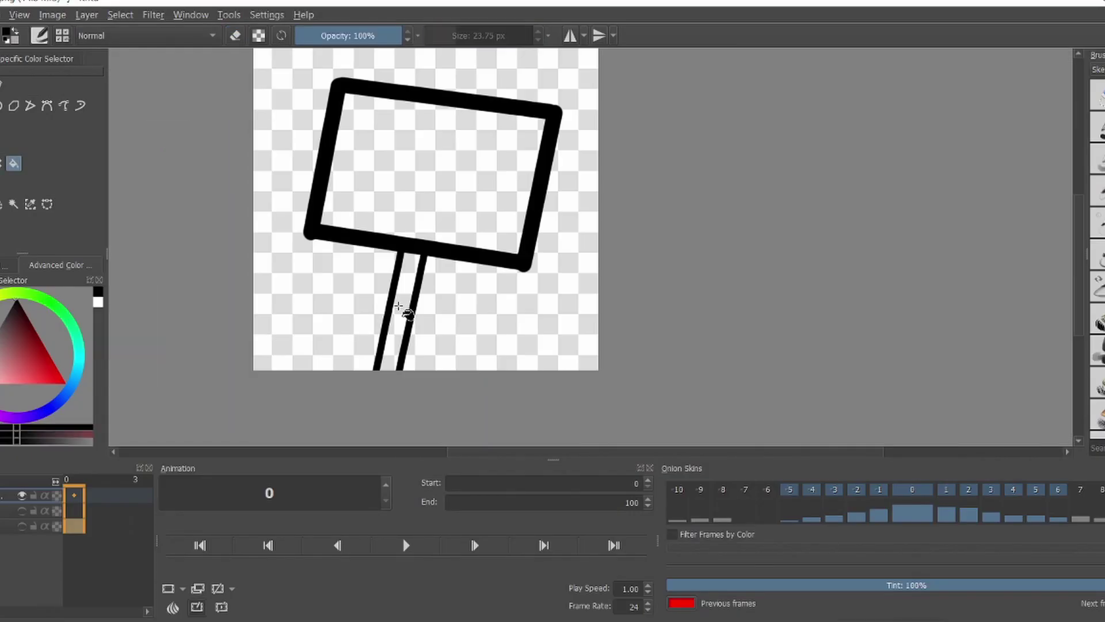
pyautogui.scroll(-5, 204, 156)
pyautogui.moveTo(507, 323); pyautogui.dragTo(602, 284)
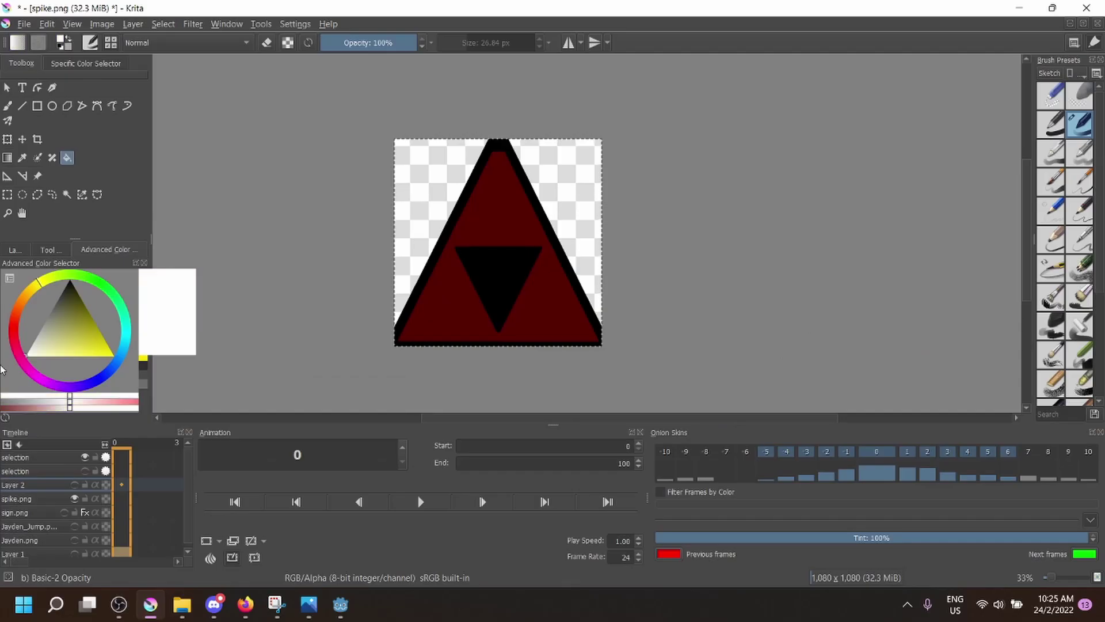
pyautogui.click(440, 262)
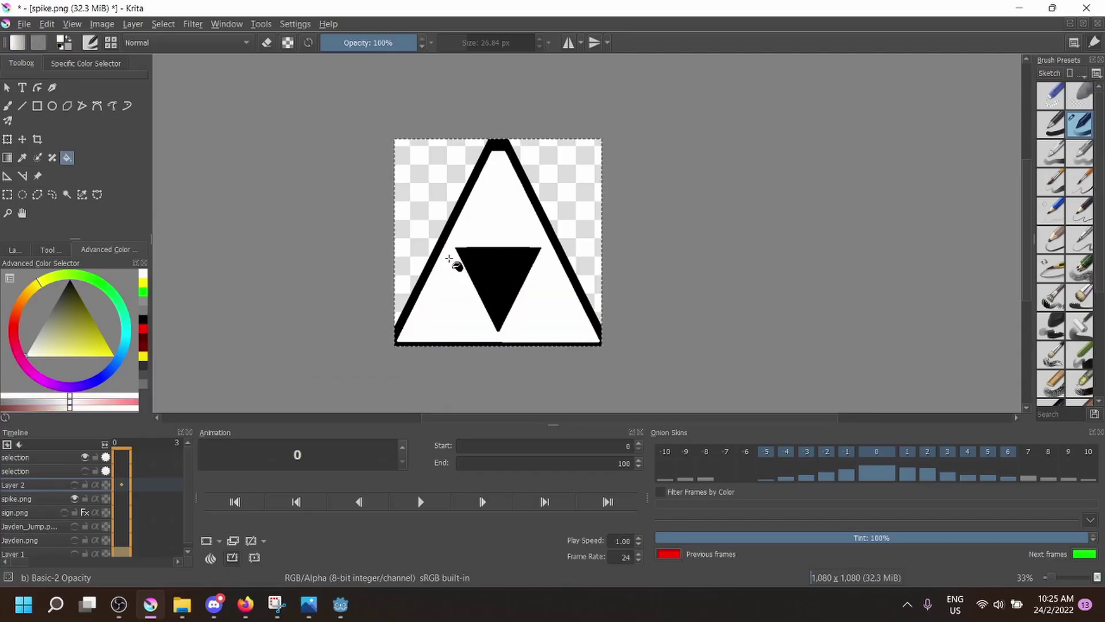
pyautogui.scroll(4, 444, 259)
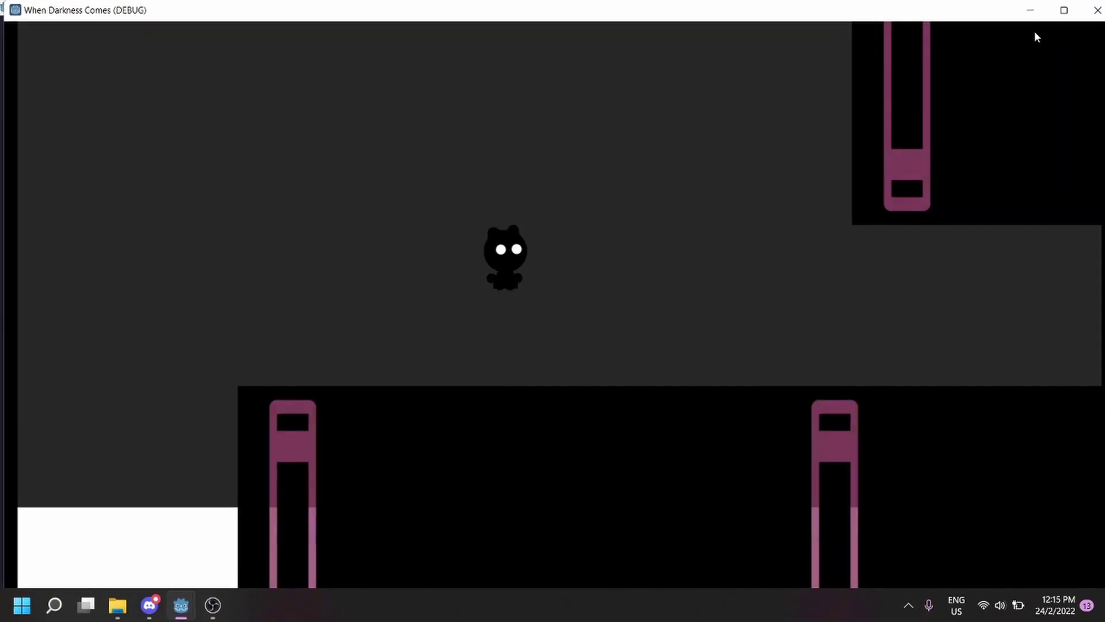
# Move the cat right through the neon-glowing levels past white spikes, pillars and the signpost
pyautogui.press('Right')
pyautogui.press('Right')
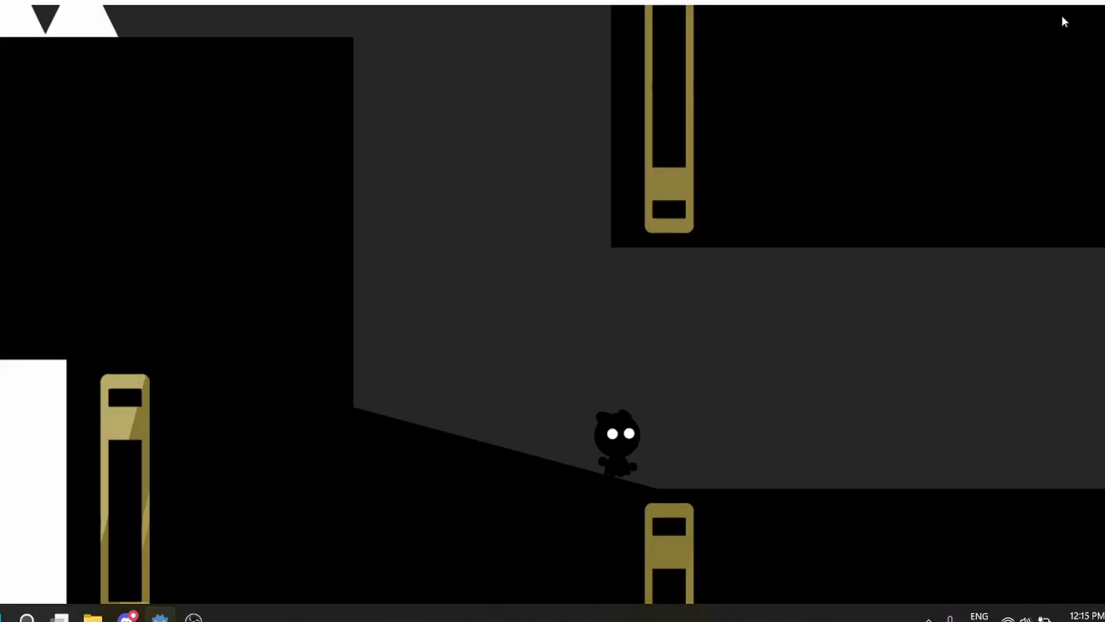
pyautogui.press('Right')
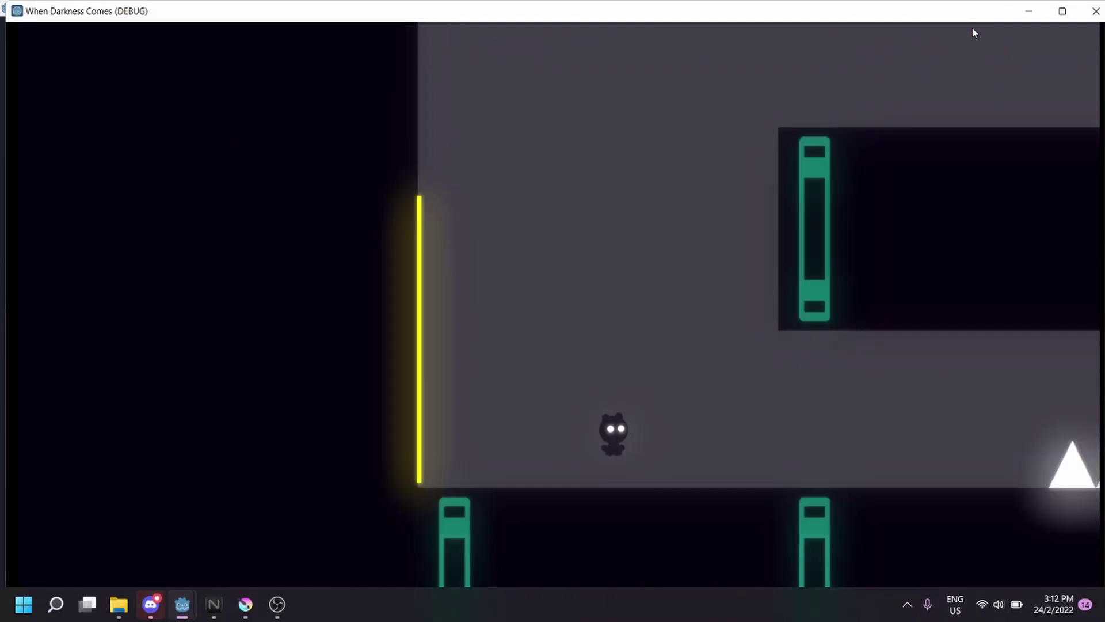
pyautogui.press('Right')
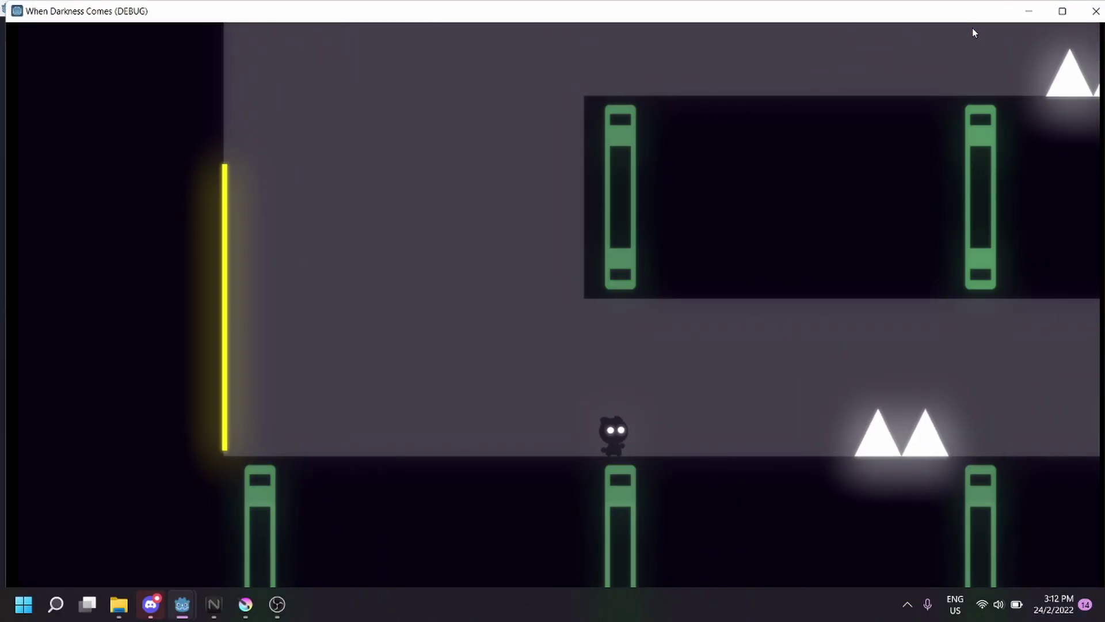
pyautogui.press('Right')
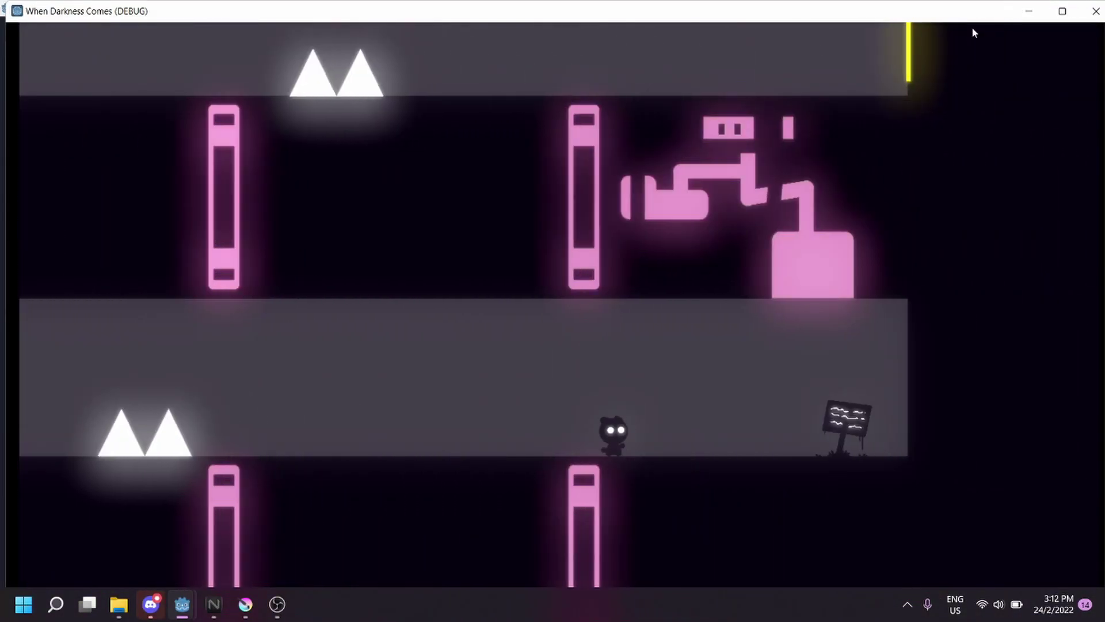